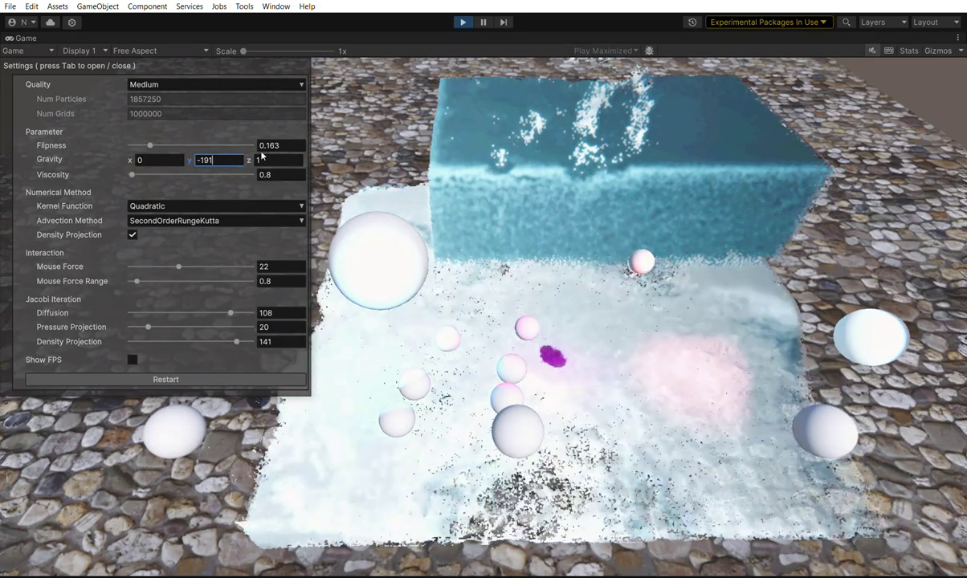
# Vary the gravity's Z component through 1 and -1, ending at -4.
pyautogui.click(268, 154)
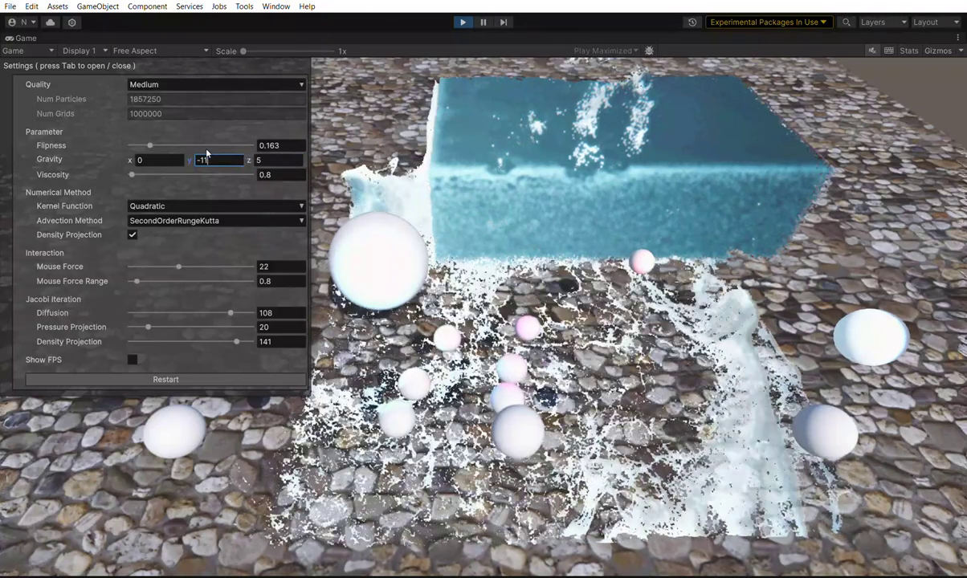
pyautogui.click(275, 159)
pyautogui.write('1')
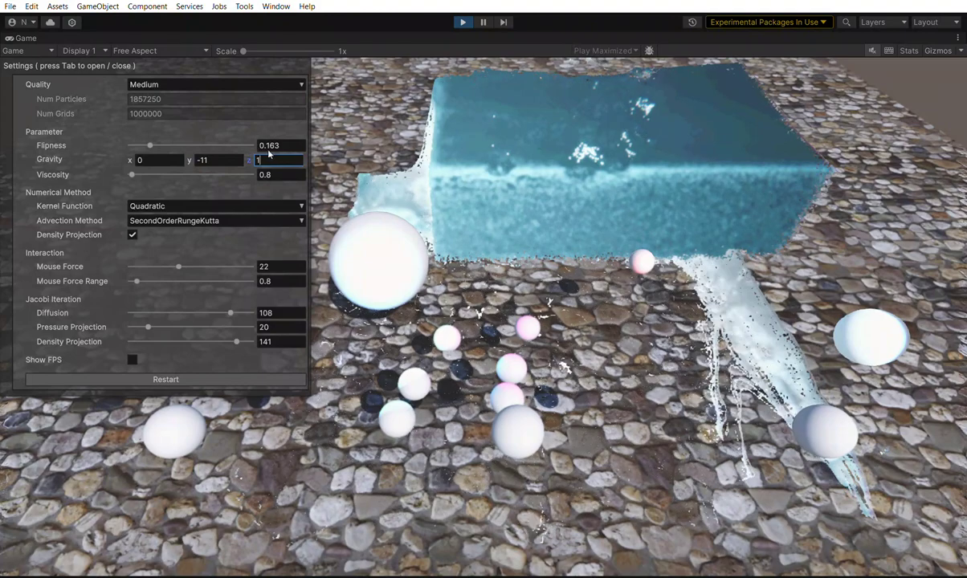
pyautogui.press('BackSpace')
pyautogui.write('-1')
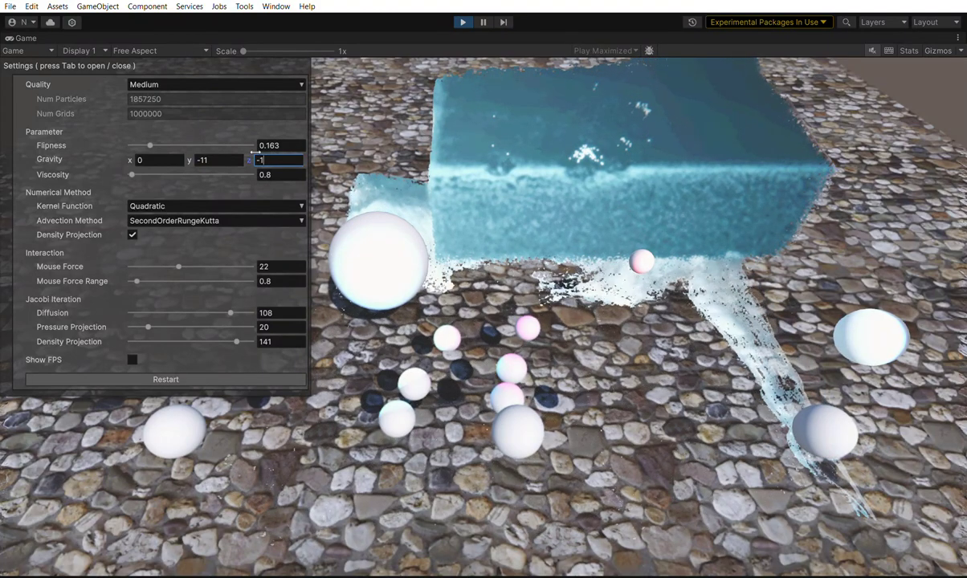
pyautogui.press('BackSpace')
pyautogui.write('4')
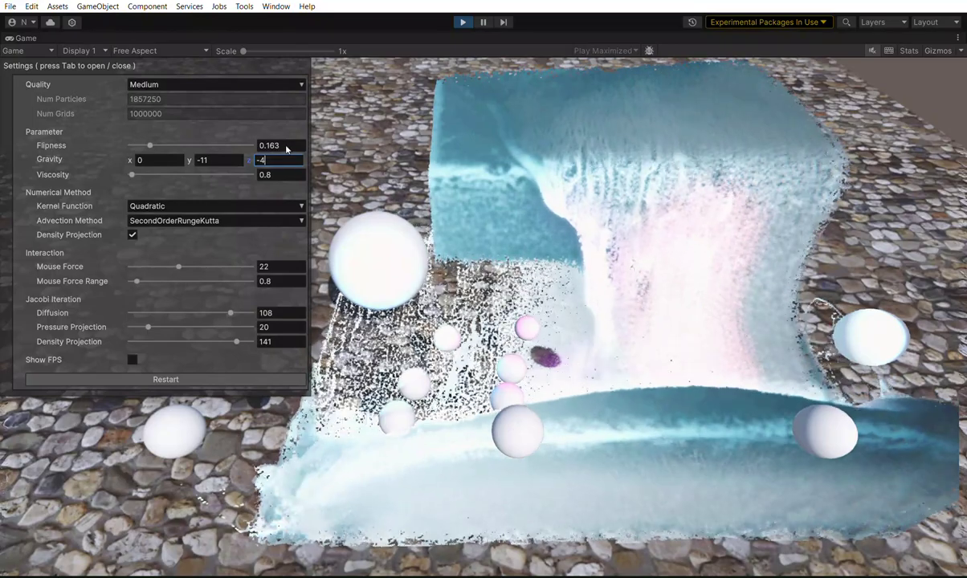
# Vary the gravity's Y component through -111 and -29, ending at -79.
pyautogui.click(215, 156)
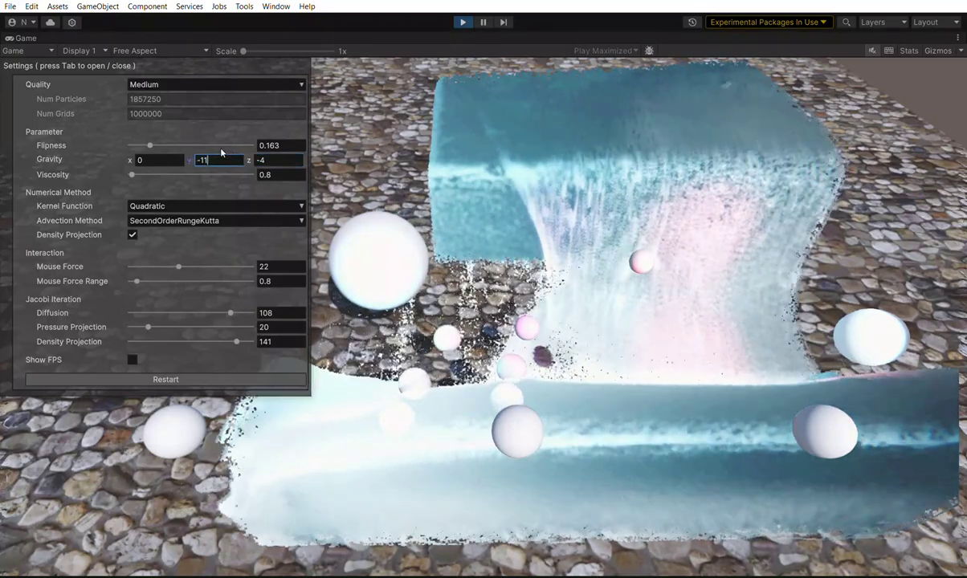
pyautogui.write('-111')
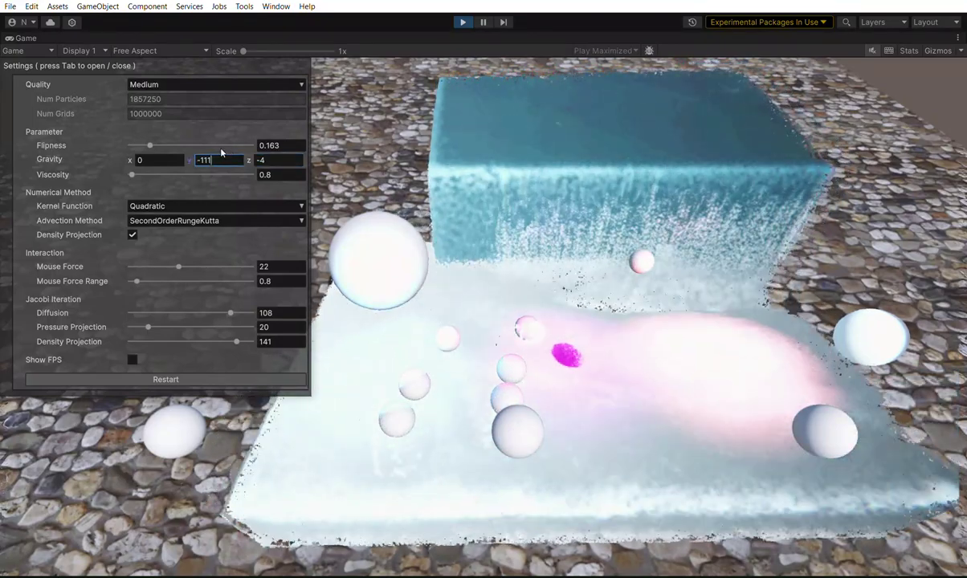
pyautogui.moveTo(204, 155)
pyautogui.mouseDown()
pyautogui.moveTo(222, 154)
pyautogui.moveTo(205, 152)
pyautogui.mouseUp()
pyautogui.write('9')
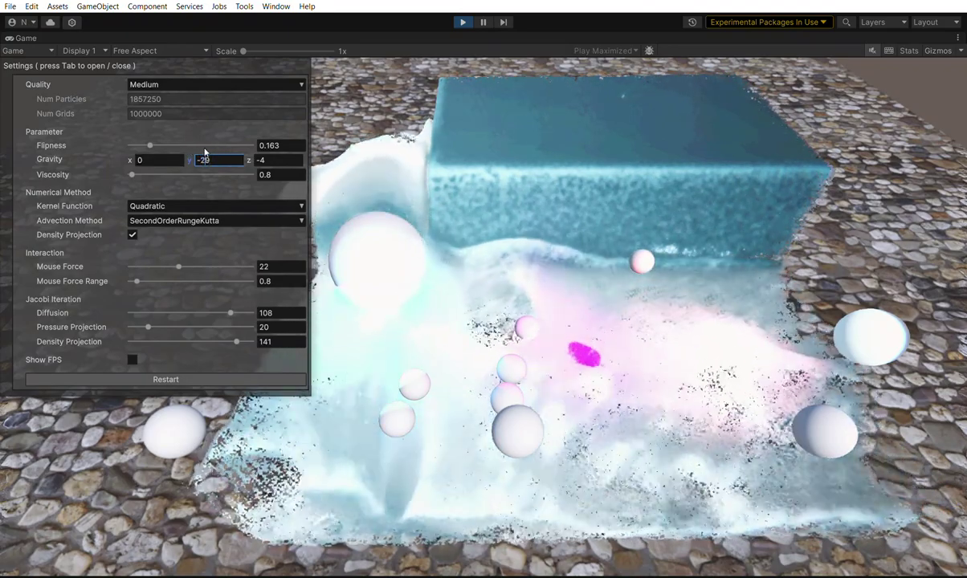
pyautogui.write('2')
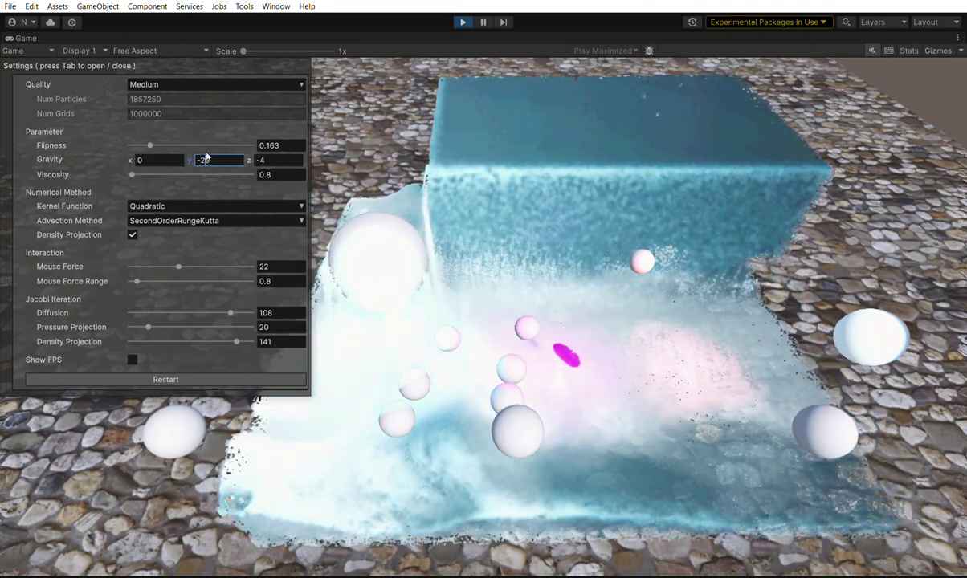
pyautogui.moveTo(205, 154); pyautogui.dragTo(202, 151)
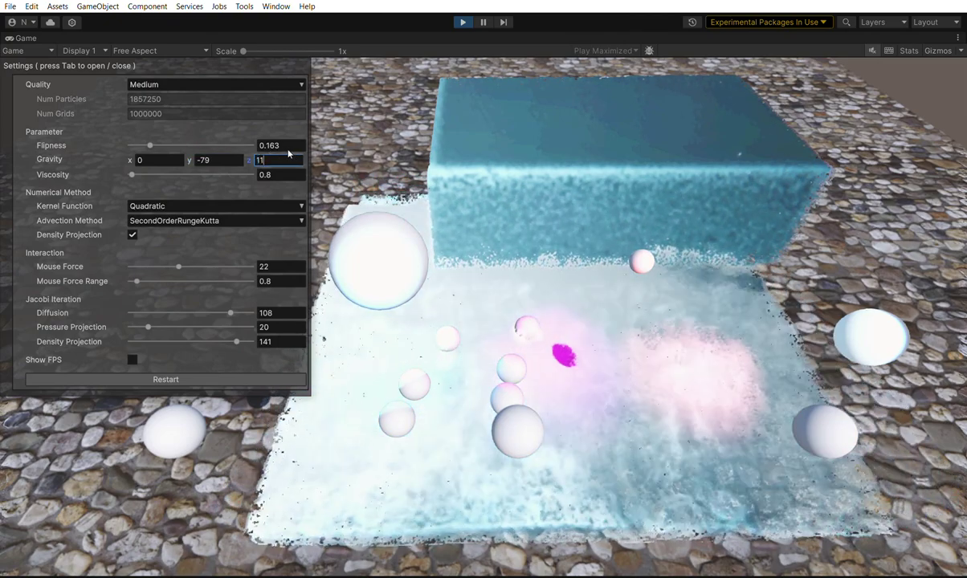
# Set the gravity's Z component to 2 and vary Y through -111, ending at -11.
pyautogui.moveTo(288, 150); pyautogui.dragTo(218, 148)
pyautogui.write('2')
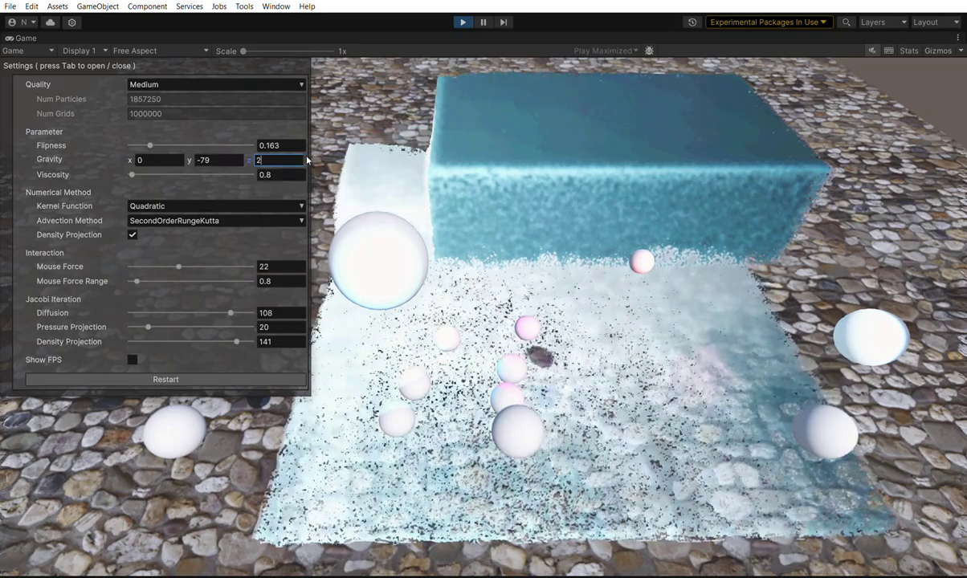
pyautogui.click(204, 157)
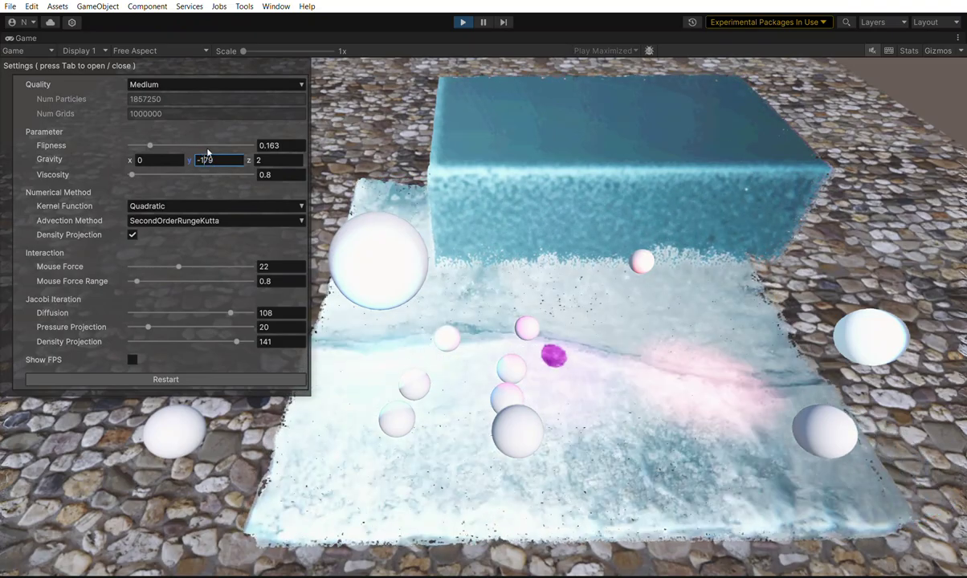
pyautogui.write('-11')
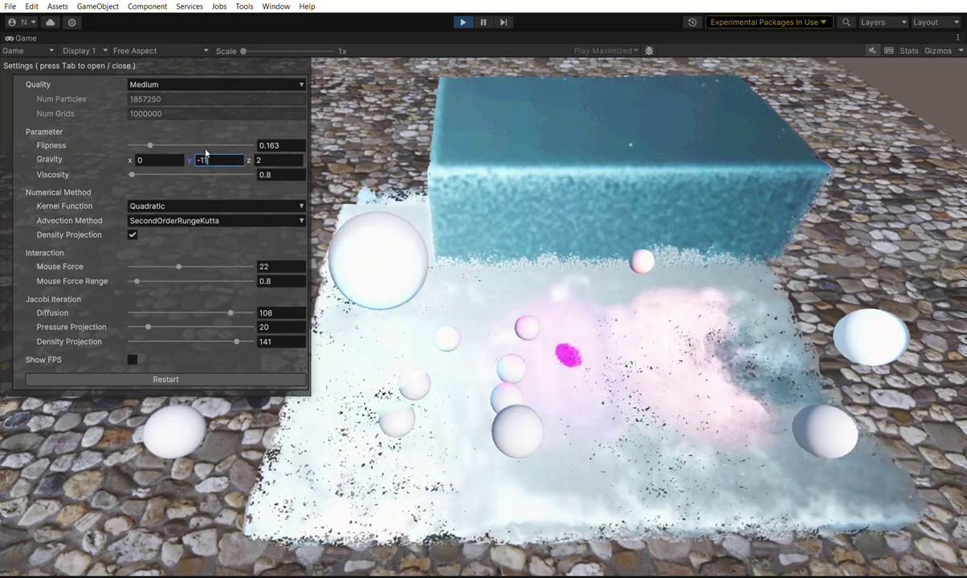
pyautogui.write('1')
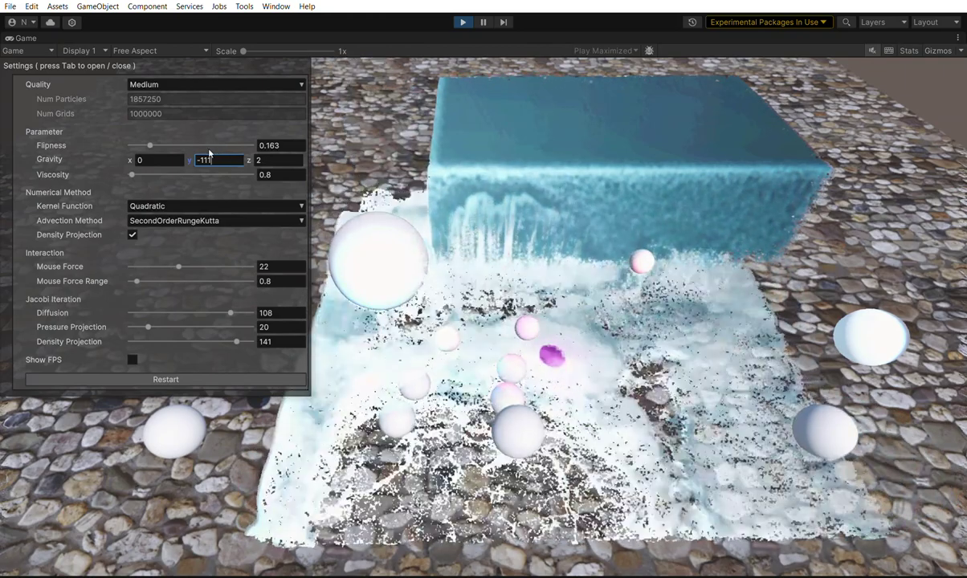
pyautogui.press('BackSpace')
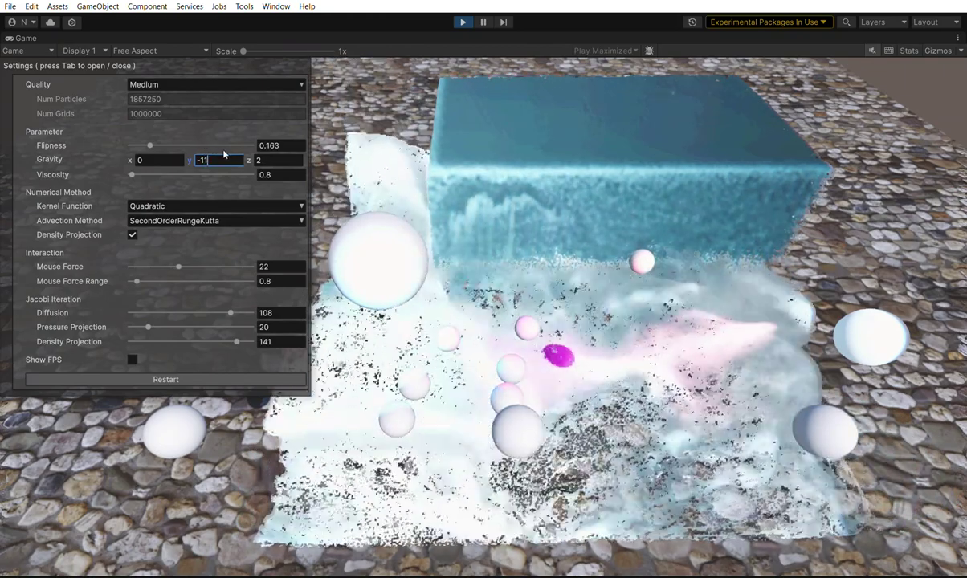
# Set the gravity's Z component to 1 and strengthen Y to -111.
pyautogui.click(269, 156)
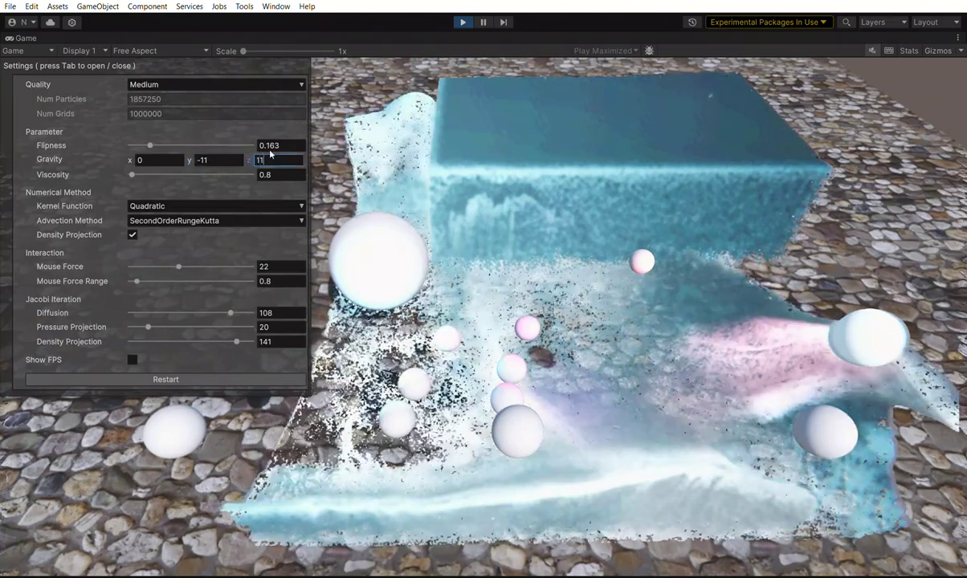
pyautogui.write('1')
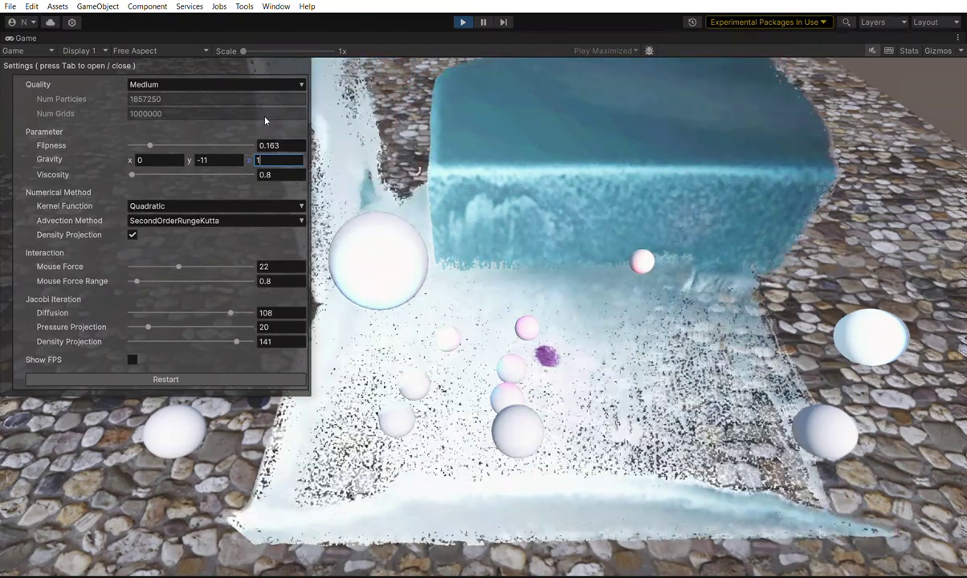
pyautogui.click(223, 159)
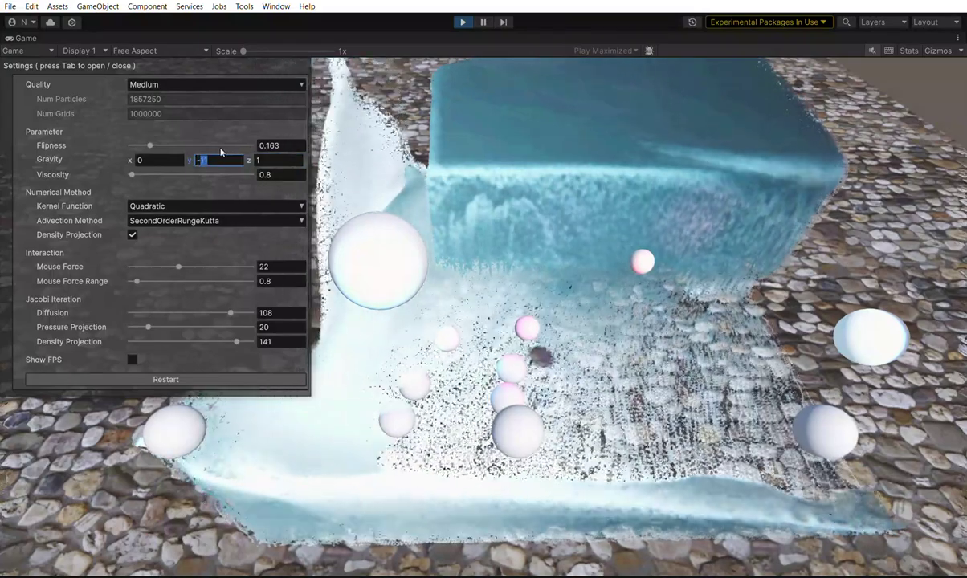
pyautogui.write('-11')
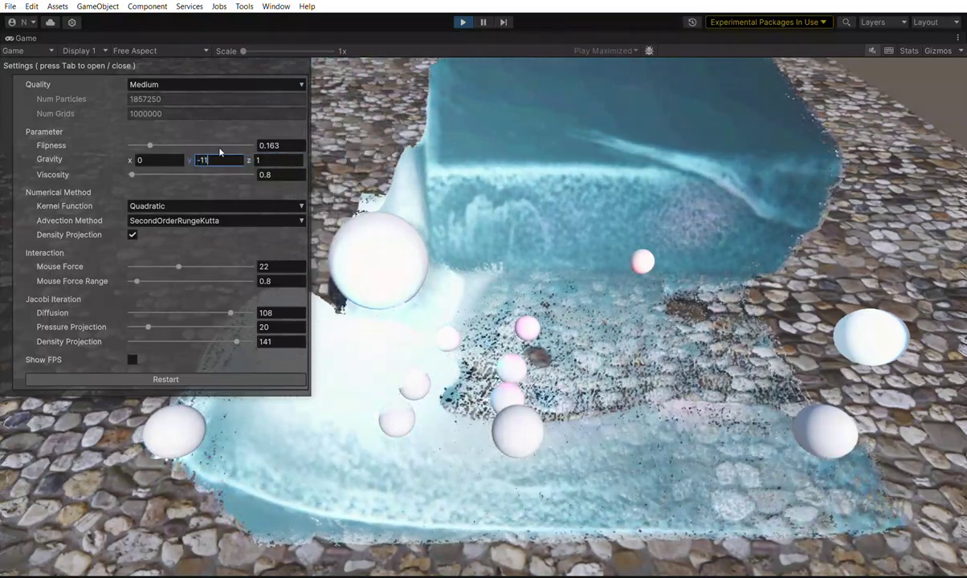
pyautogui.write('1')
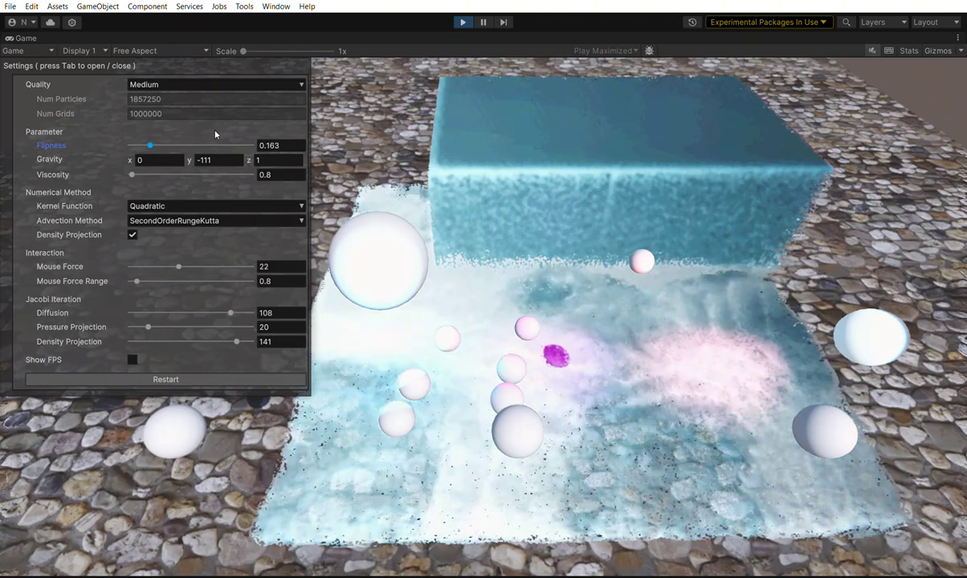
# Raise Flipness to 0.483 and weaken the gravity's Y component to -11.
pyautogui.moveTo(156, 133); pyautogui.dragTo(181, 137)
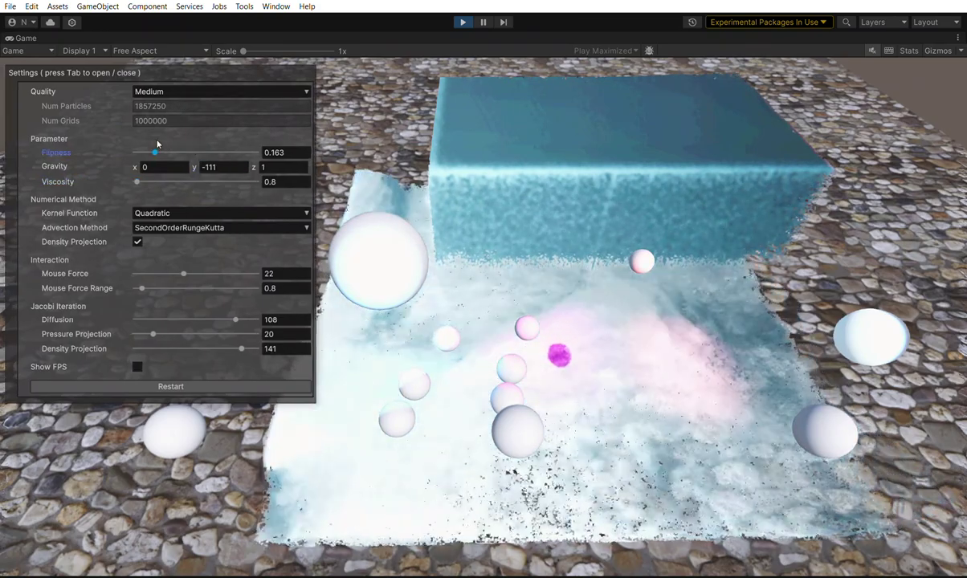
pyautogui.moveTo(161, 144)
pyautogui.mouseDown()
pyautogui.moveTo(184, 131)
pyautogui.moveTo(161, 145)
pyautogui.mouseUp()
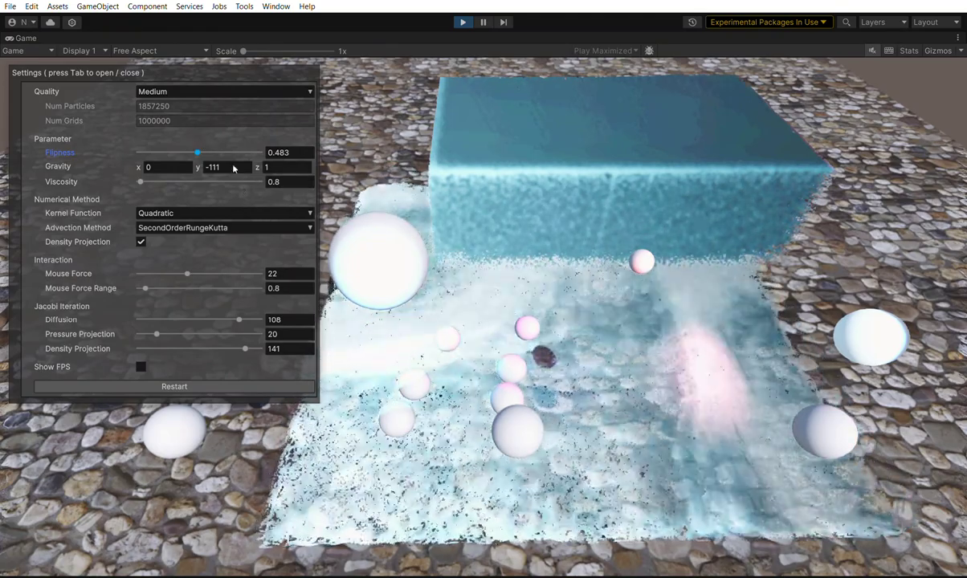
pyautogui.click(228, 164)
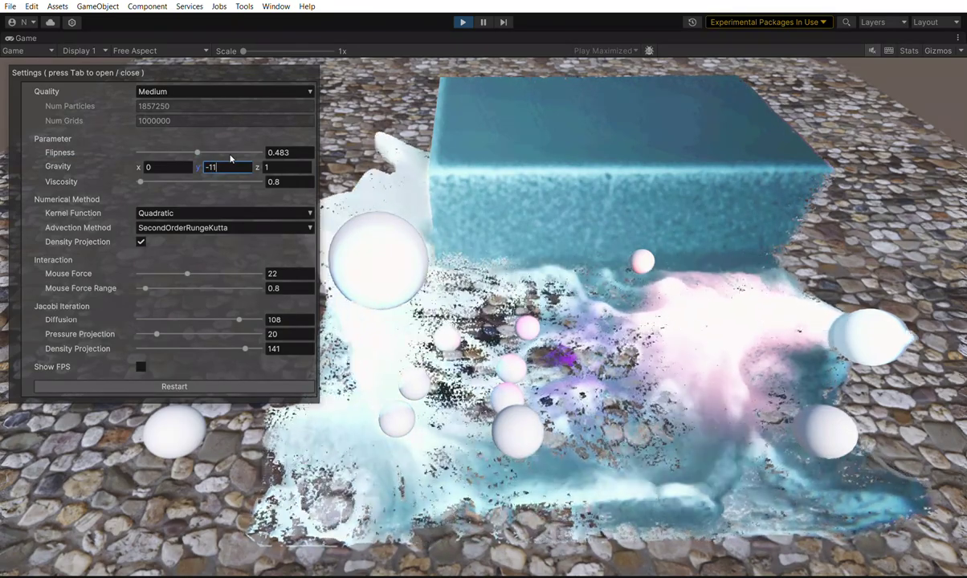
# Switch the gravity's Z component to 11 and back to 1, and set Y to -111.
pyautogui.click(275, 163)
pyautogui.write('11')
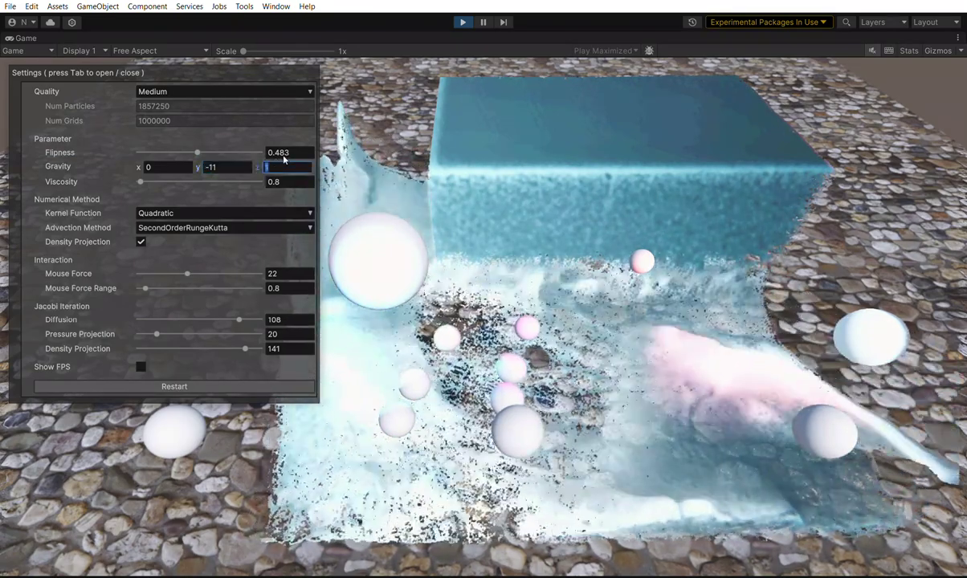
pyautogui.press('BackSpace')
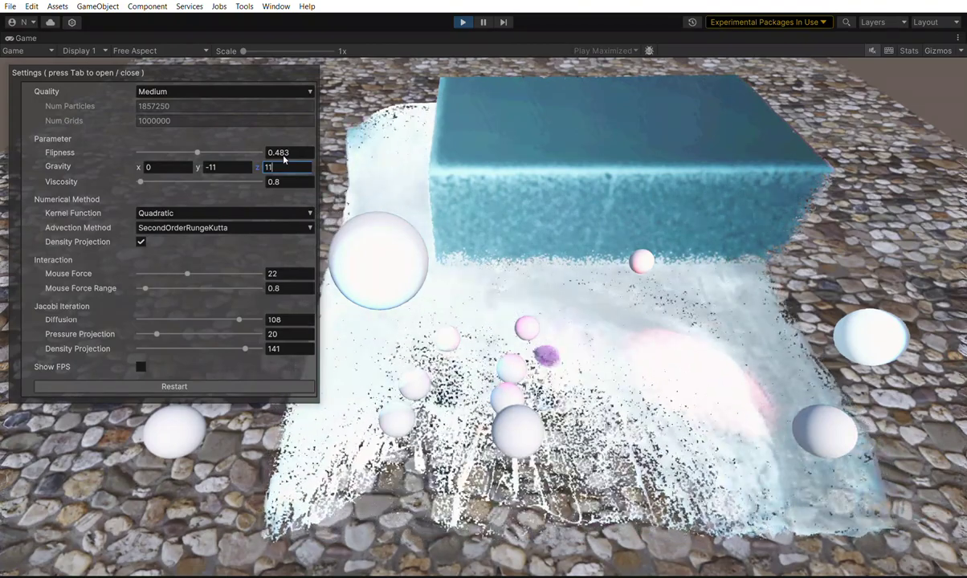
pyautogui.click(222, 167)
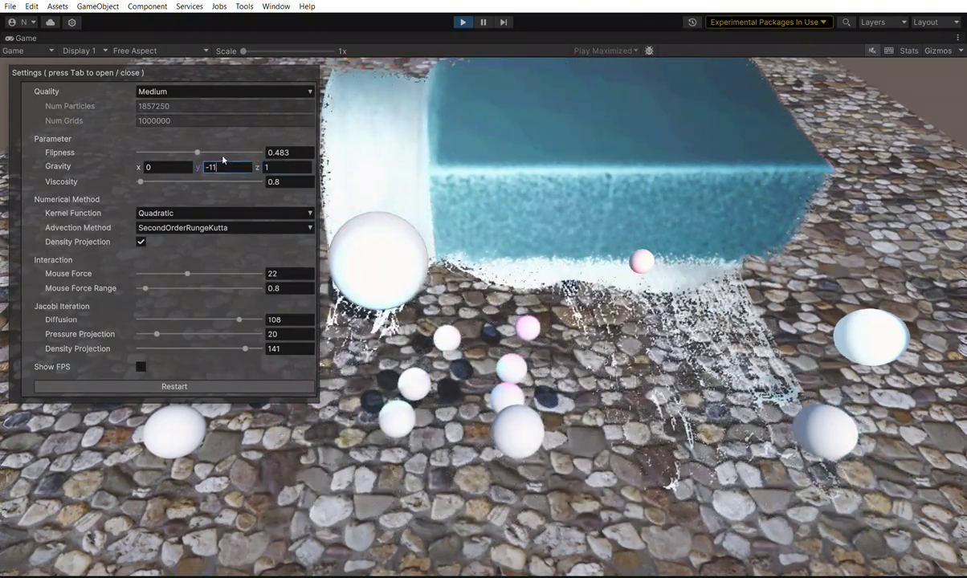
pyautogui.write('1')
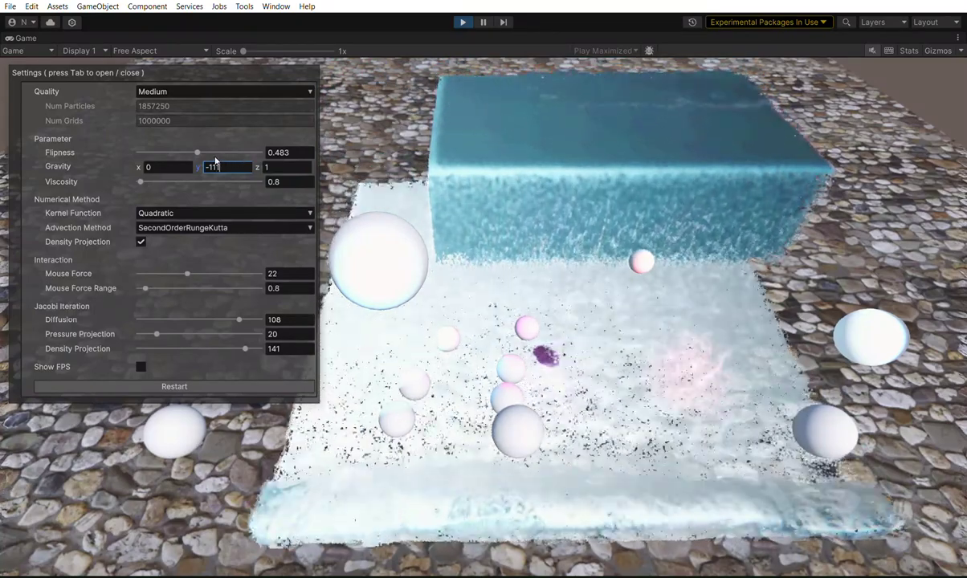
# Reverse the gravity with a Y component of 11, and reduce both Y and Z to 1.
pyautogui.doubleClick(212, 166)
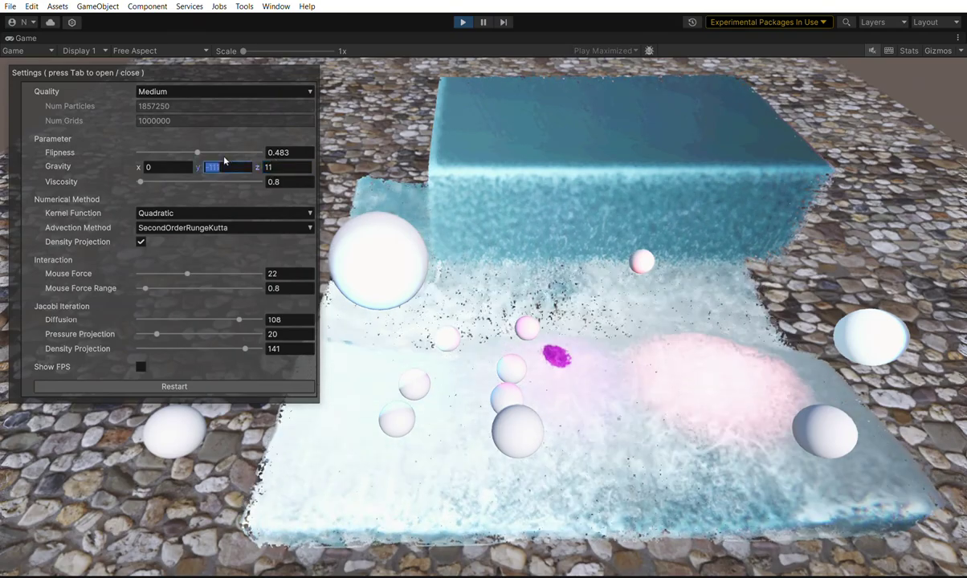
pyautogui.write('11')
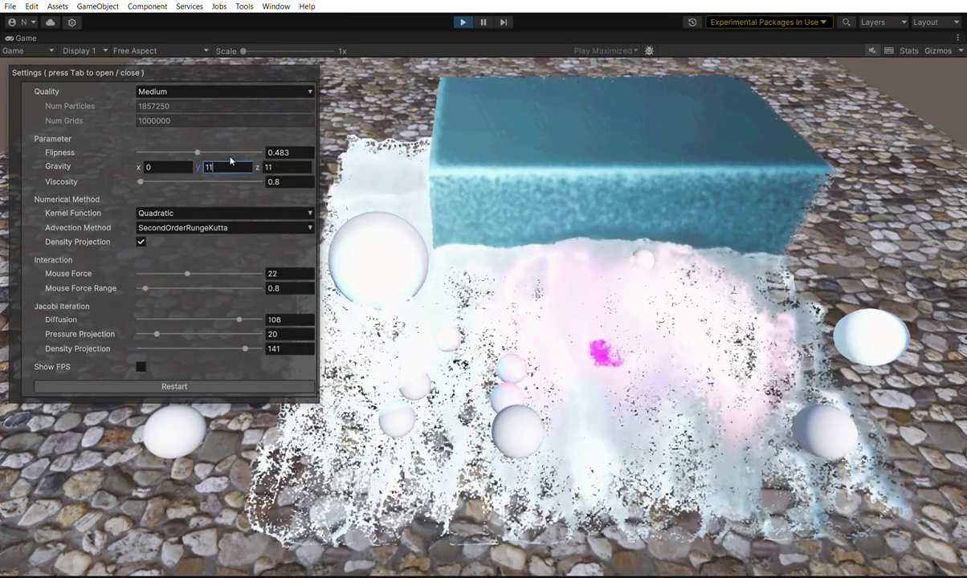
pyautogui.press('BackSpace')
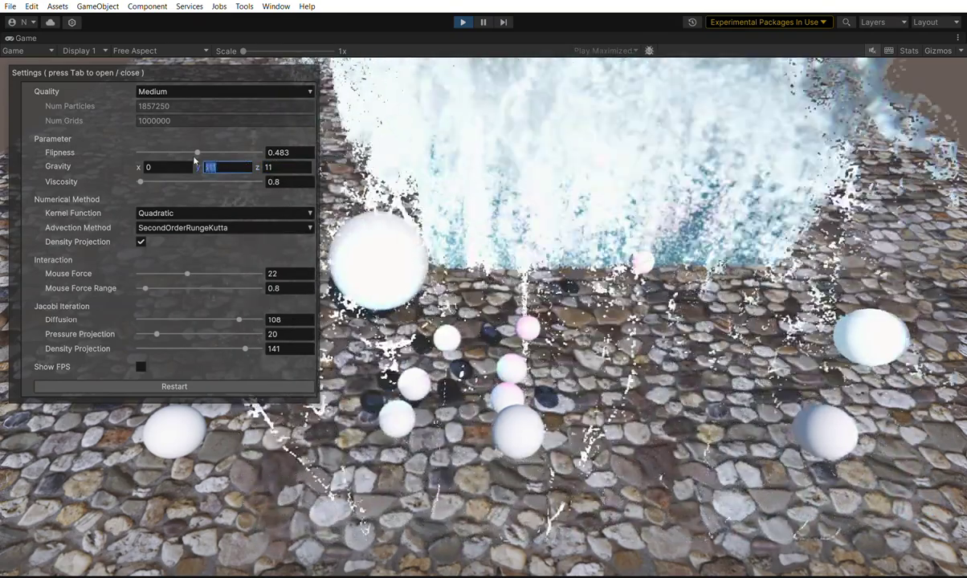
pyautogui.press('Tab')
pyautogui.write('1')
pyautogui.press('BackSpace')
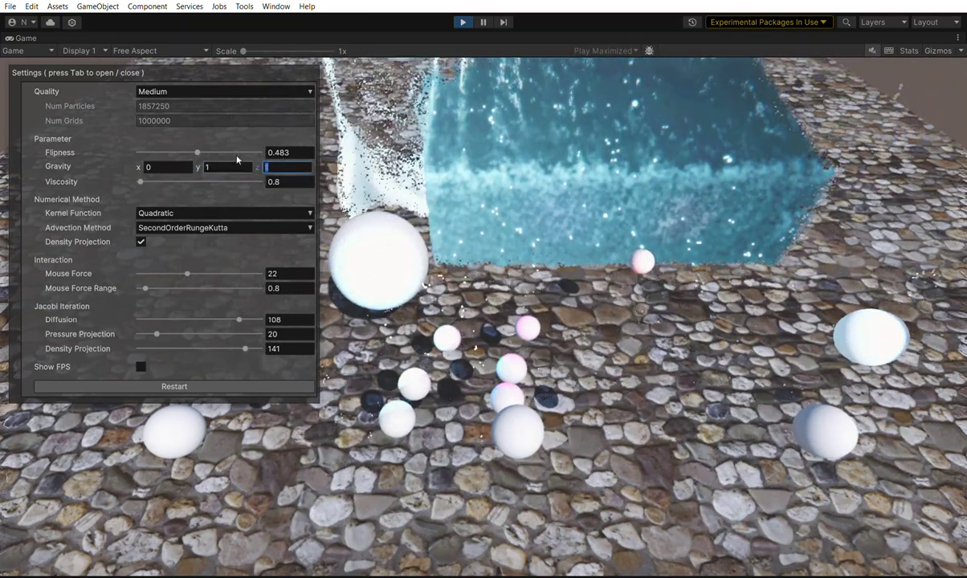
pyautogui.write('-11')
pyautogui.press('BackSpace')
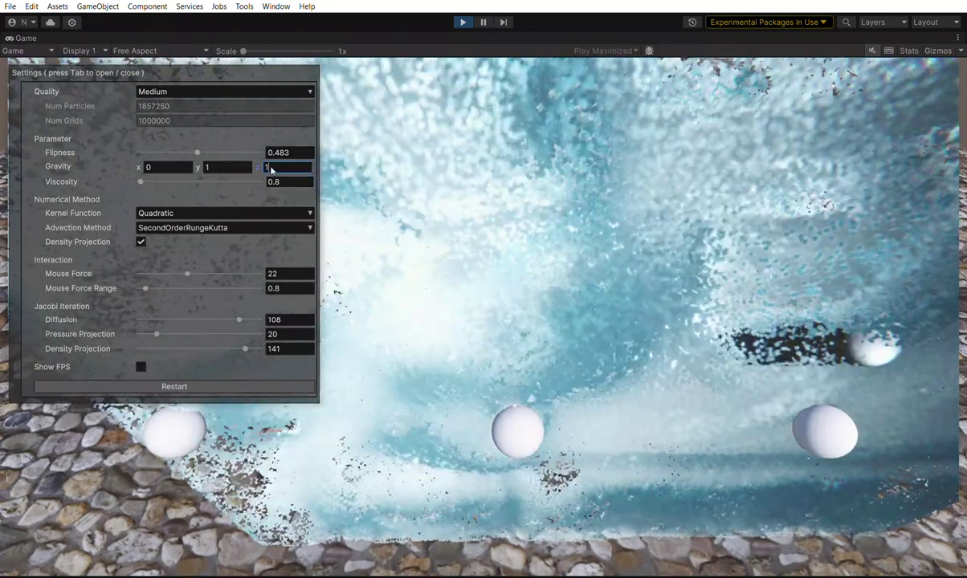
# Pull the fluid back down with a gravity Y of -111 and weaken it to -11.
pyautogui.click(228, 165)
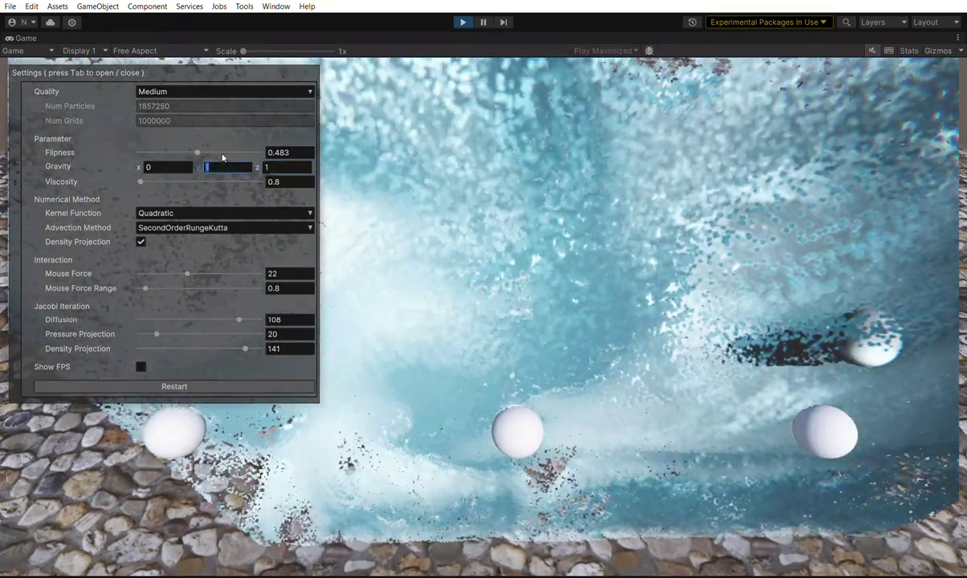
pyautogui.write('111')
pyautogui.press('Return')
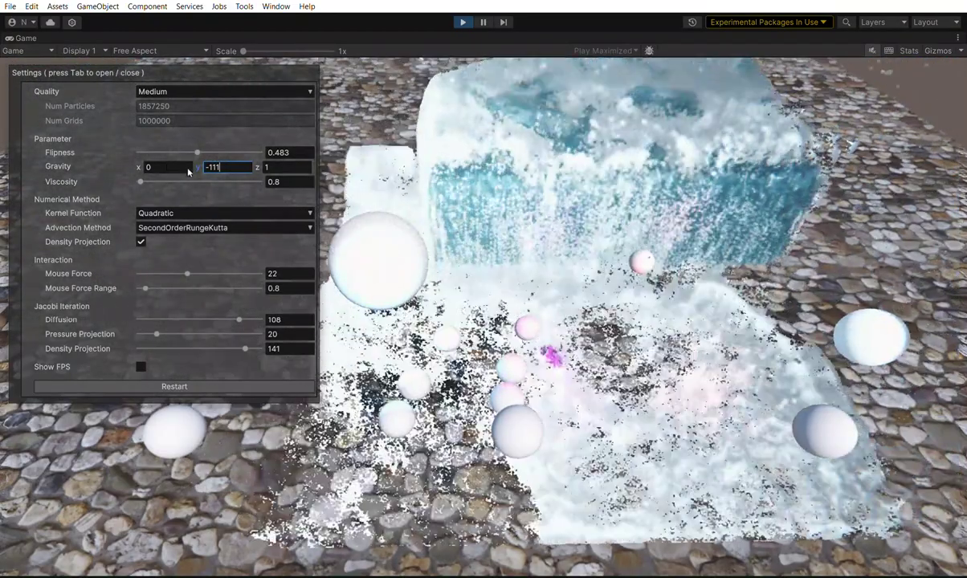
pyautogui.press('Return')
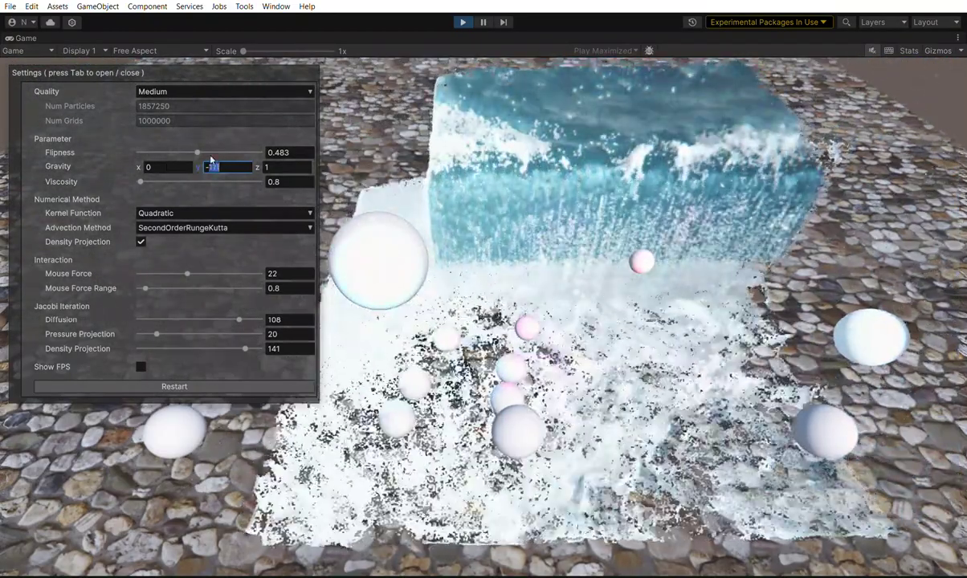
pyautogui.write('-11')
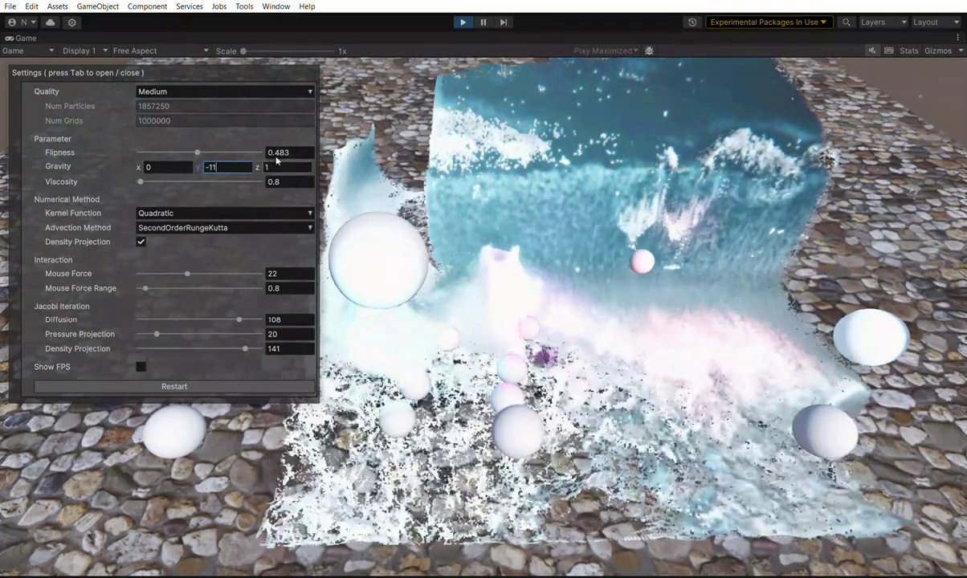
# Raise the gravity's Z component to 11 and bring it back to 1.
pyautogui.click(279, 165)
pyautogui.write('11')
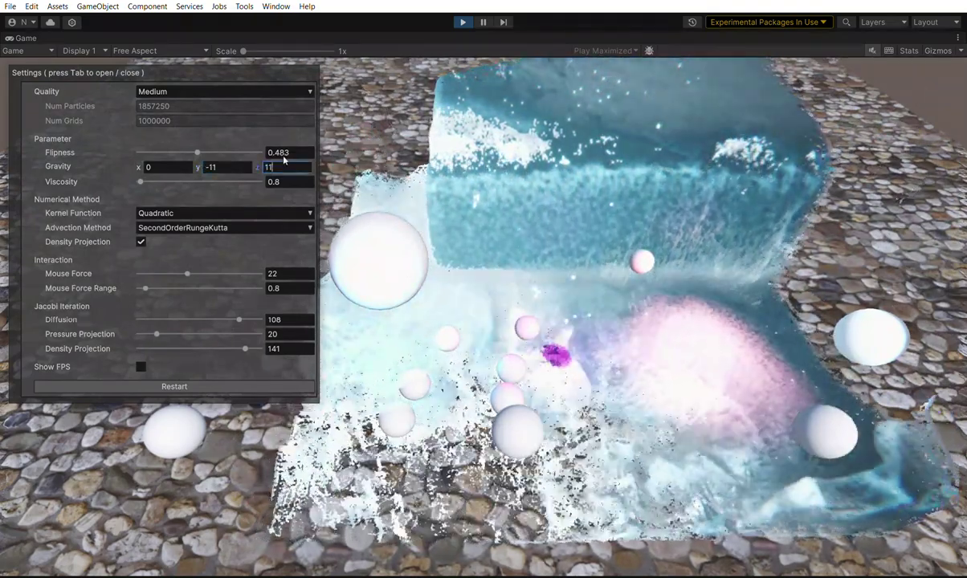
pyautogui.moveTo(280, 165); pyautogui.dragTo(250, 158)
pyautogui.write('1')
# Surge the fluid sideways with a gravity X component of 111, and reduce X to 1.
pyautogui.moveTo(161, 166); pyautogui.dragTo(130, 158)
pyautogui.write('111')
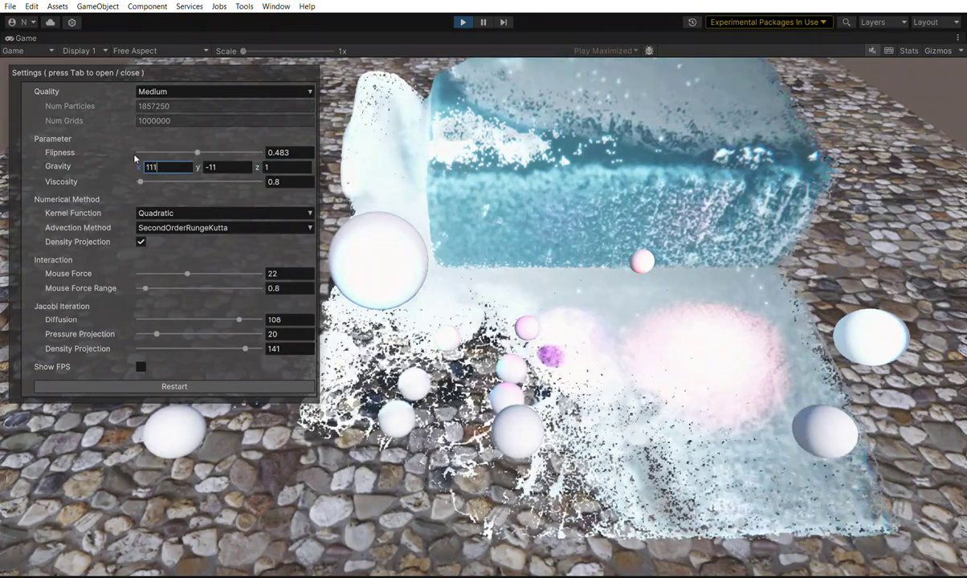
pyautogui.press('BackSpace')
pyautogui.press('BackSpace')
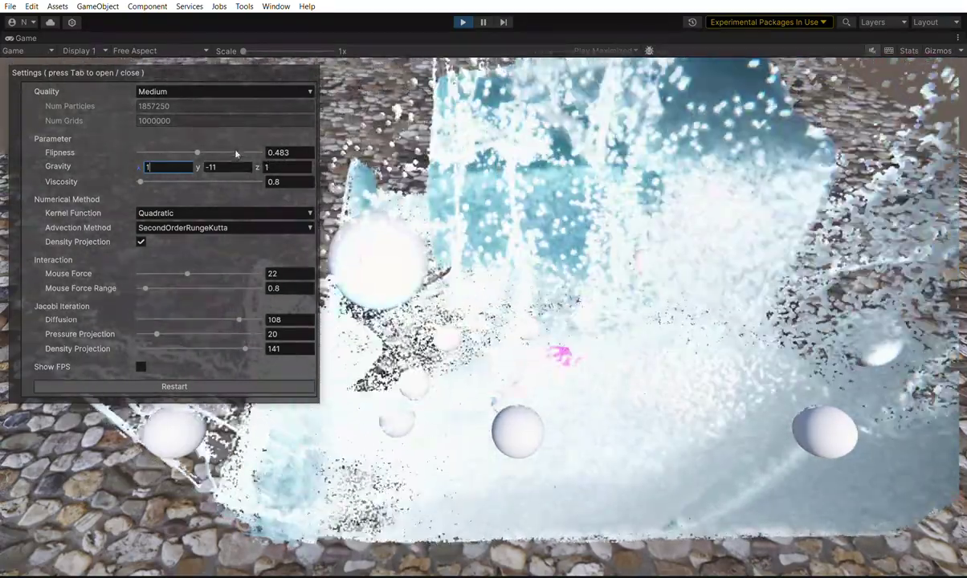
# Strengthen the gravity's Y component to -133 and raise Flipness to 0.996.
pyautogui.click(211, 163)
pyautogui.write('-33')
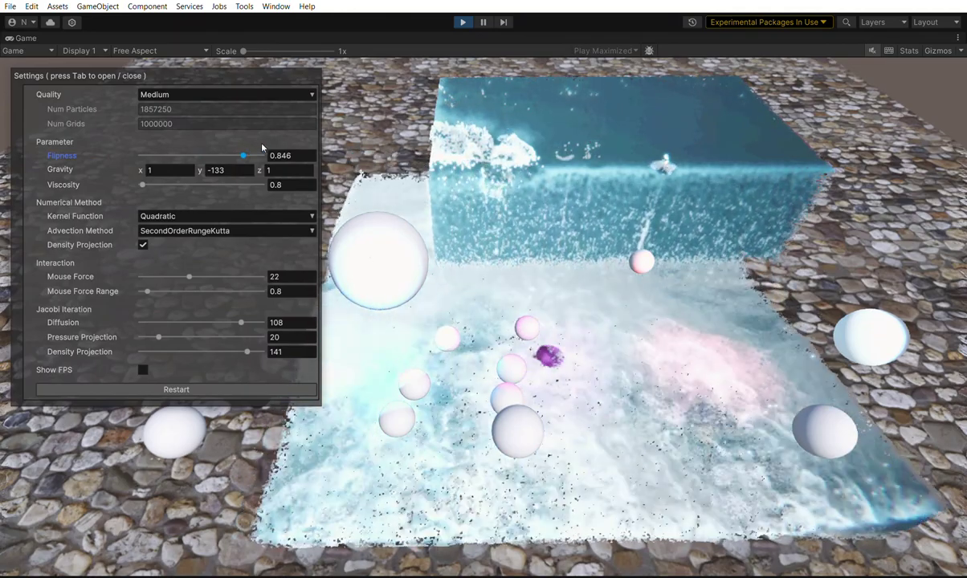
pyautogui.click(261, 149)
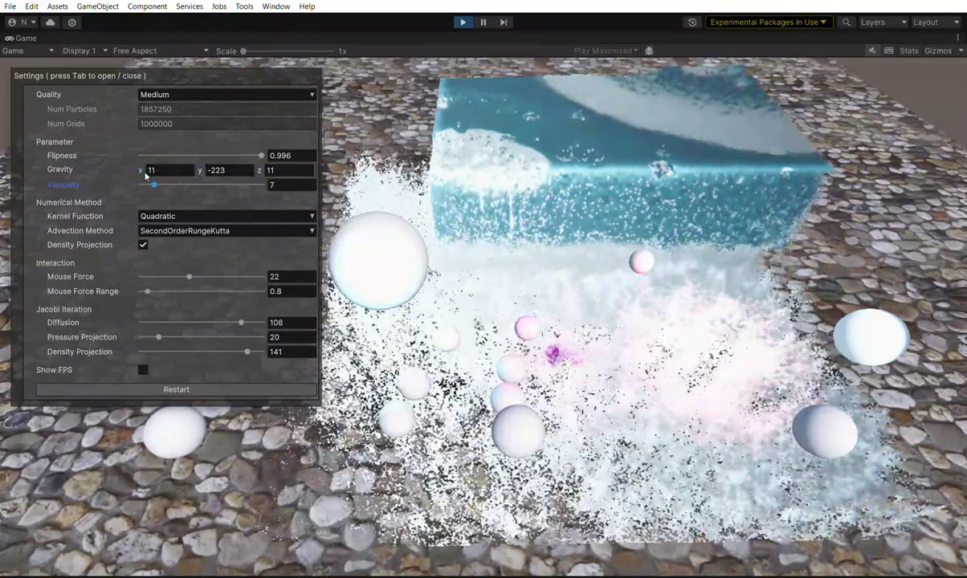
# Lower Flipness to 0.658 and set the gravity's Z component to 0 and its Y component to -111.
pyautogui.click(221, 145)
pyautogui.click(229, 169)
pyautogui.write('1')
pyautogui.click(270, 169)
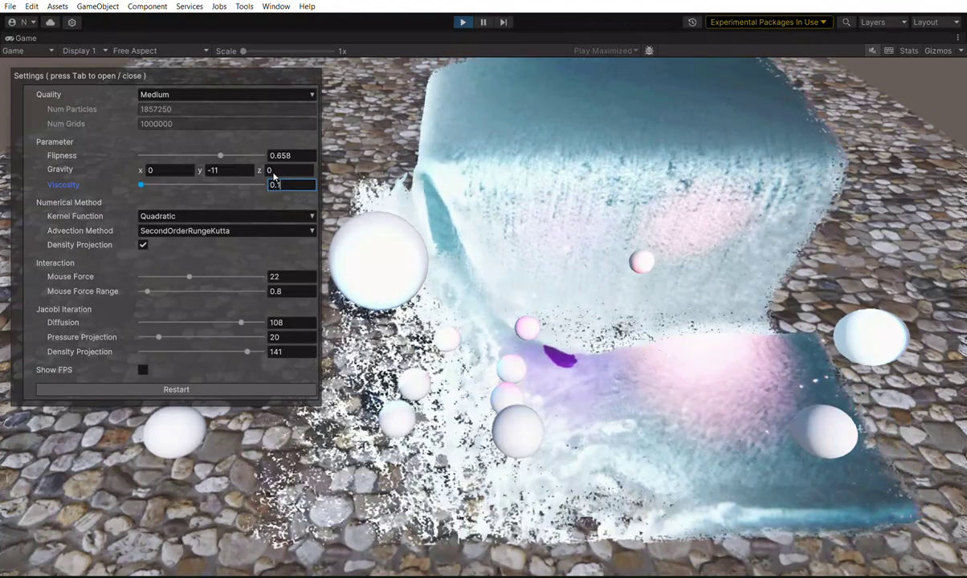
pyautogui.click(227, 169)
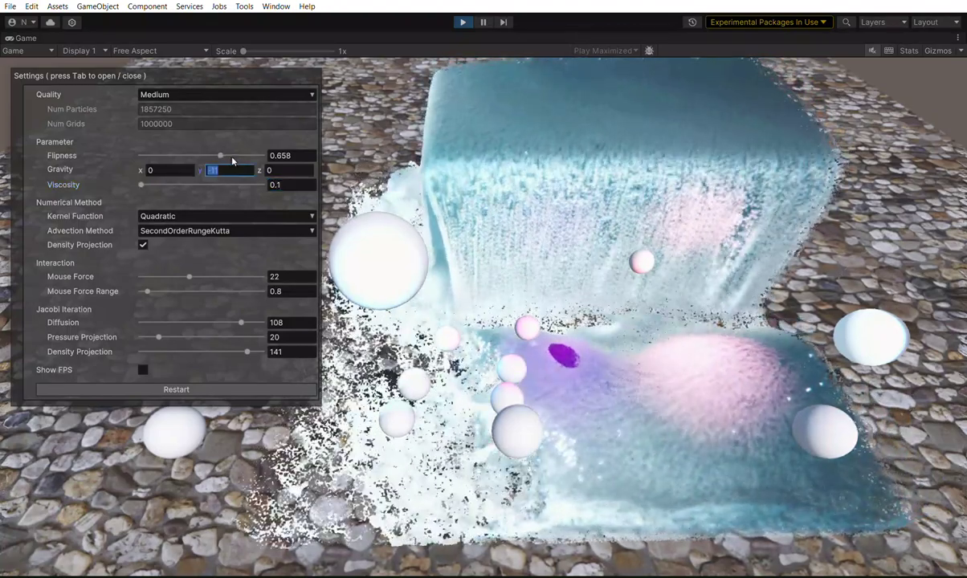
pyautogui.write('-111')
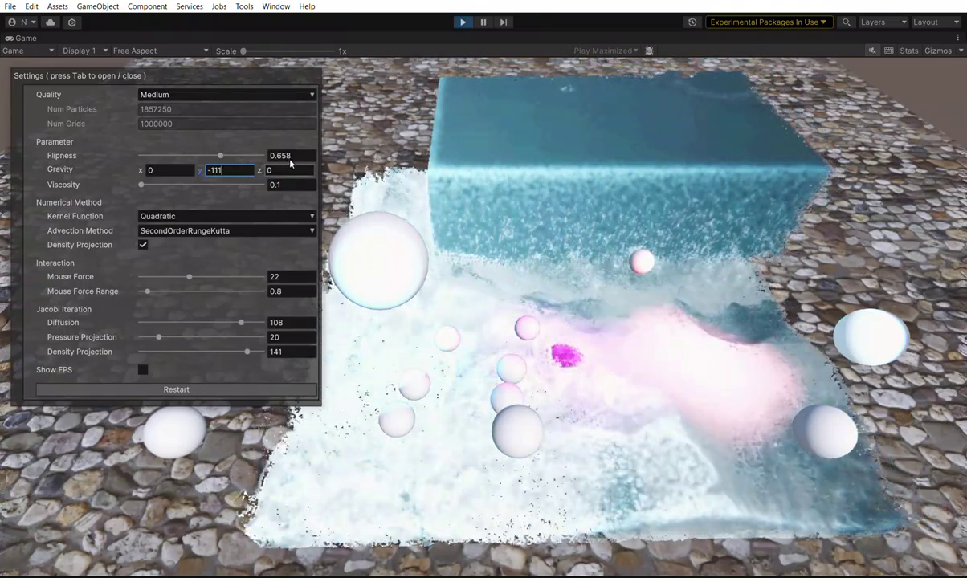
# Fly the camera around the simulation to examine the flowing fluid from close up and from farther away.
pyautogui.click(522, 203)
pyautogui.press('w')
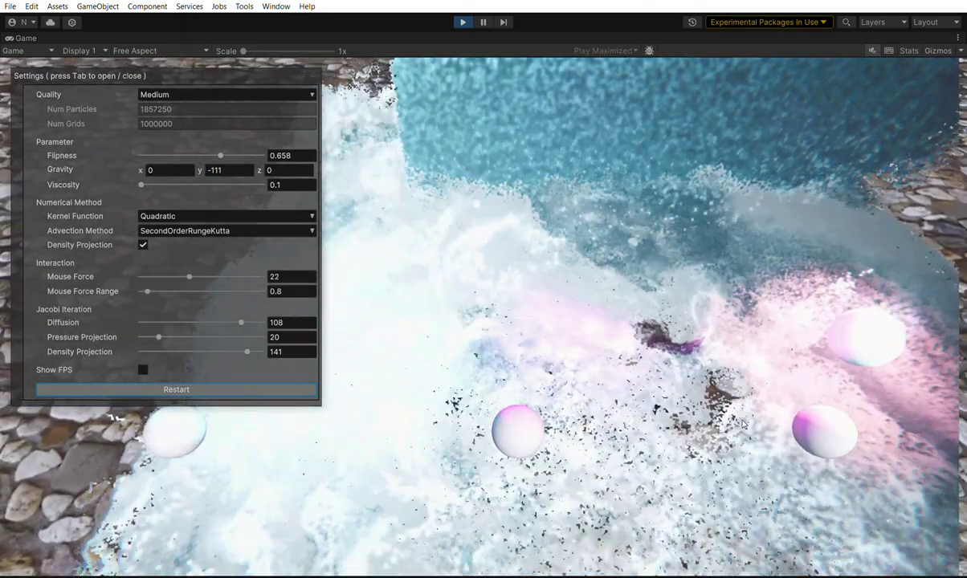
pyautogui.press('s')
pyautogui.press('w')
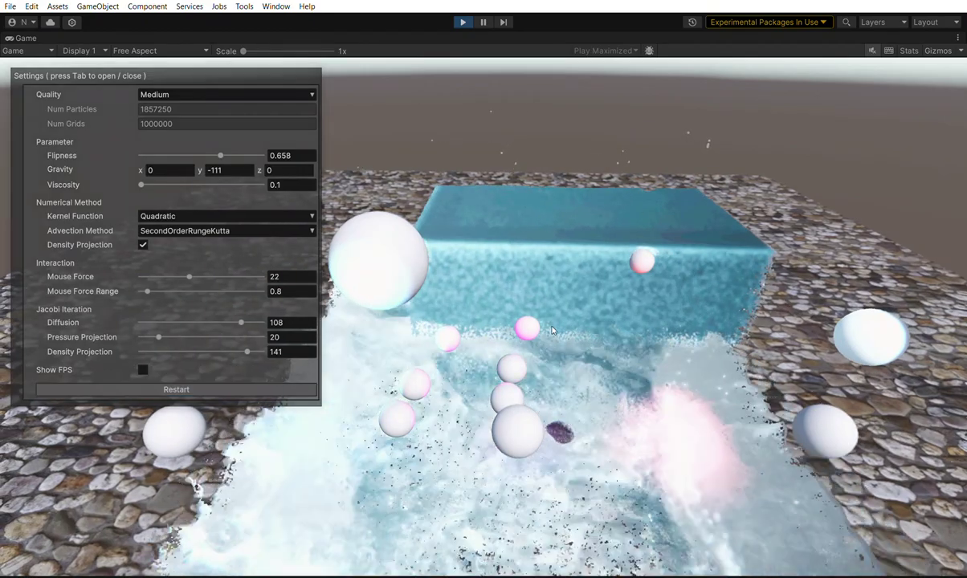
pyautogui.click(536, 382)
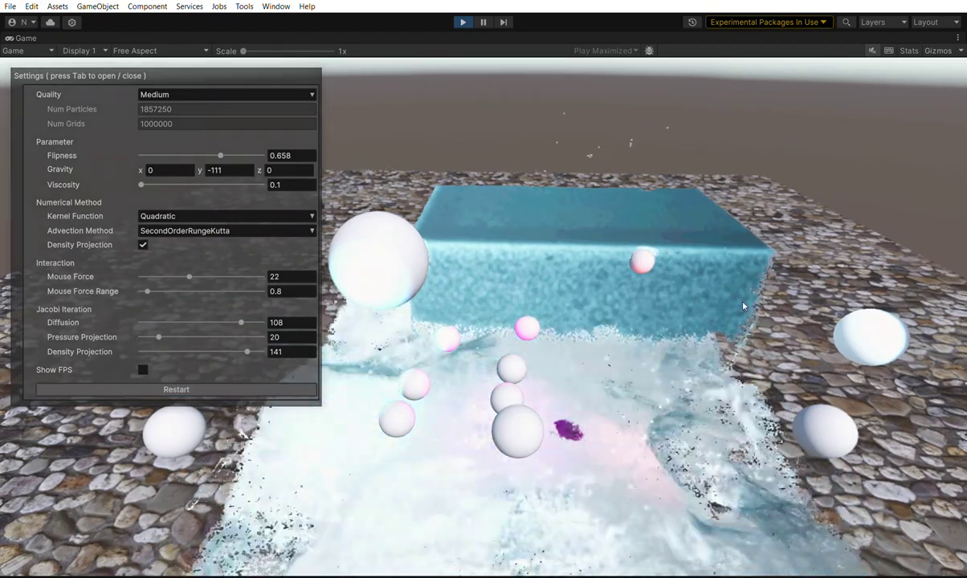
pyautogui.press('w')
pyautogui.press('a')
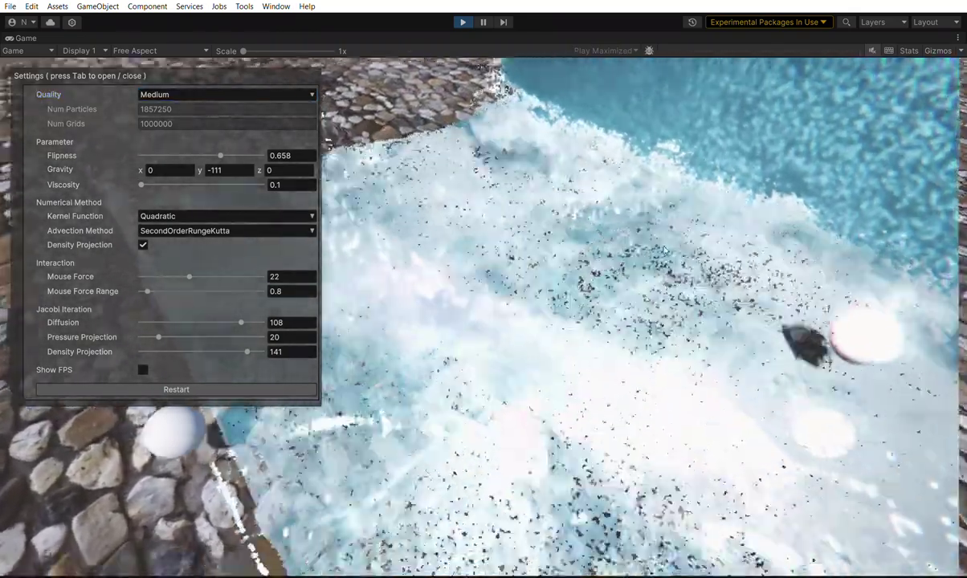
# Weaken the gravity's Y component to -66 and hide the settings overlay to show the fluid unobstructed.
pyautogui.press('Tab')
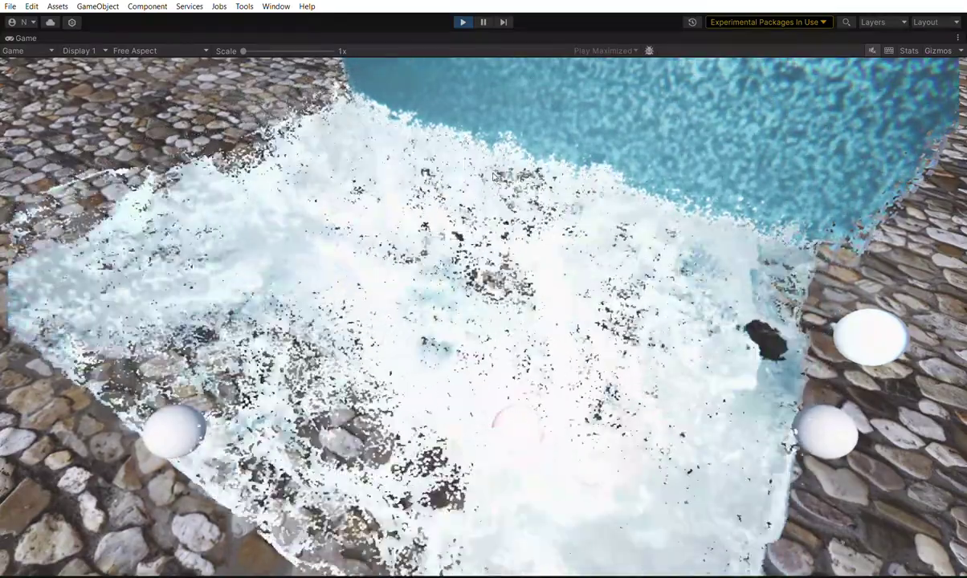
pyautogui.press('Tab')
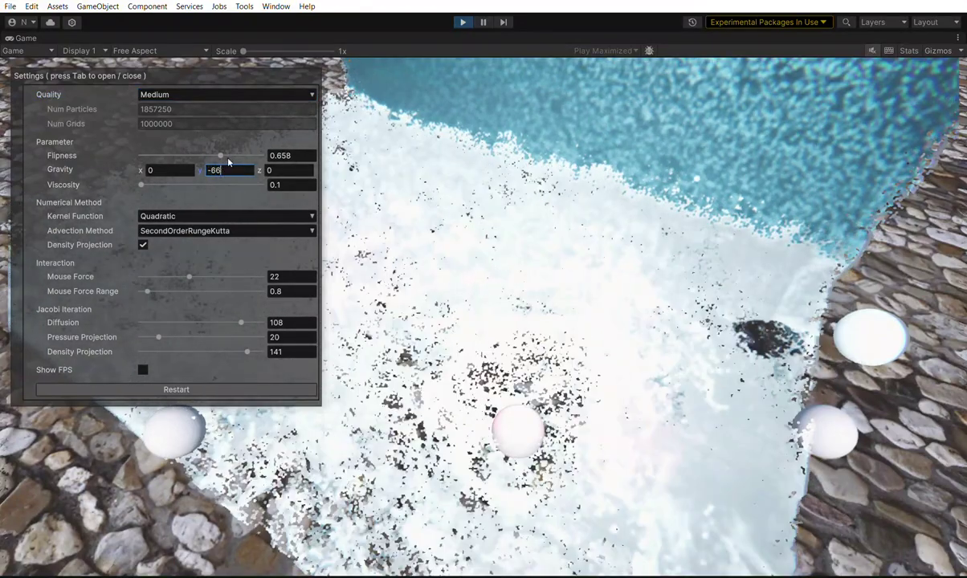
pyautogui.press('Tab')
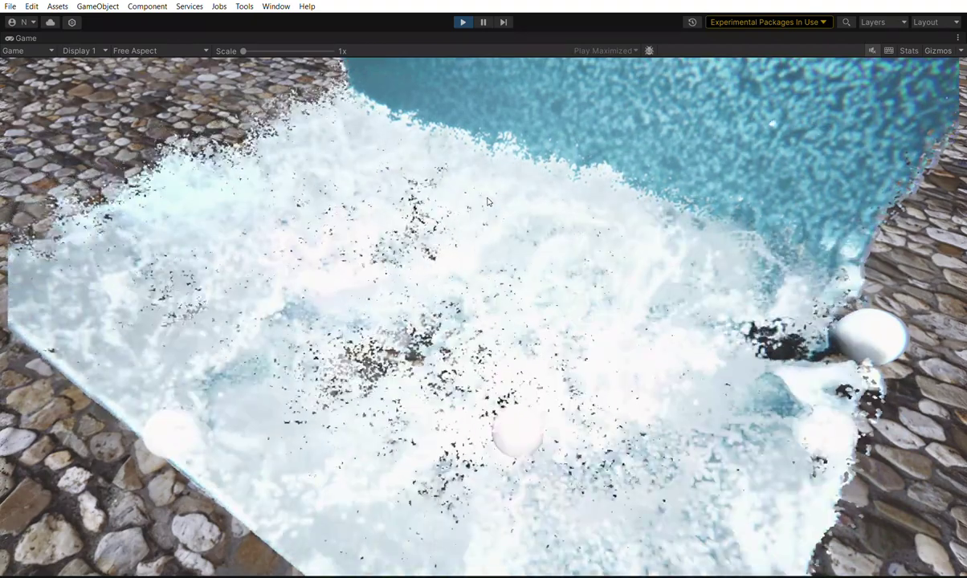
pyautogui.scroll(-5, 488, 202)
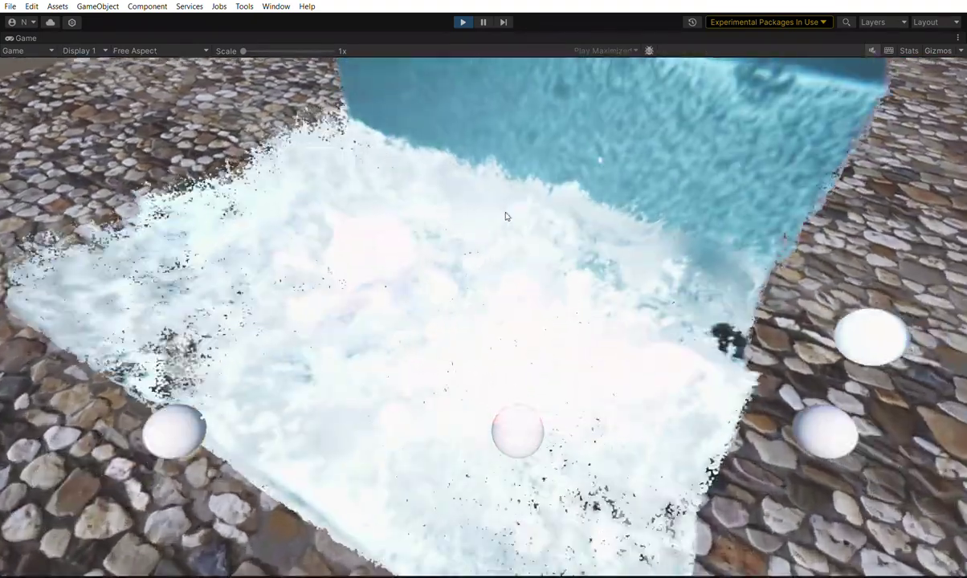